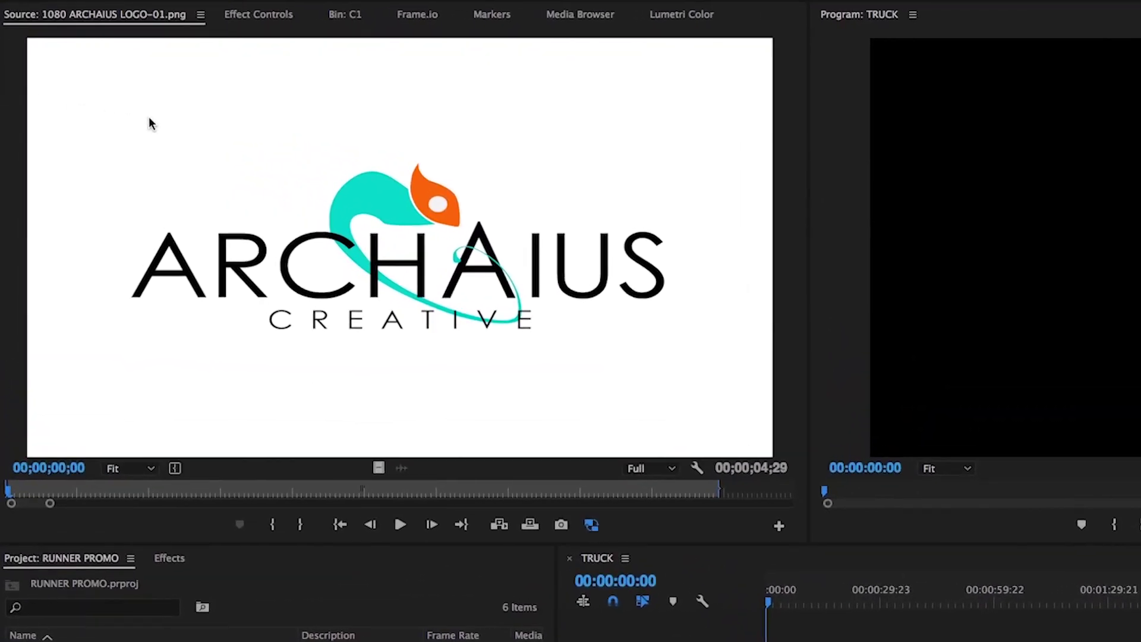
Open the C1 bin and look through its footage thumbnails
{"action": "left_click", "coordinate": [355, 24]}
{"action": "scroll", "coordinate": [397, 186], "scroll_direction": "down", "scroll_amount": 5}
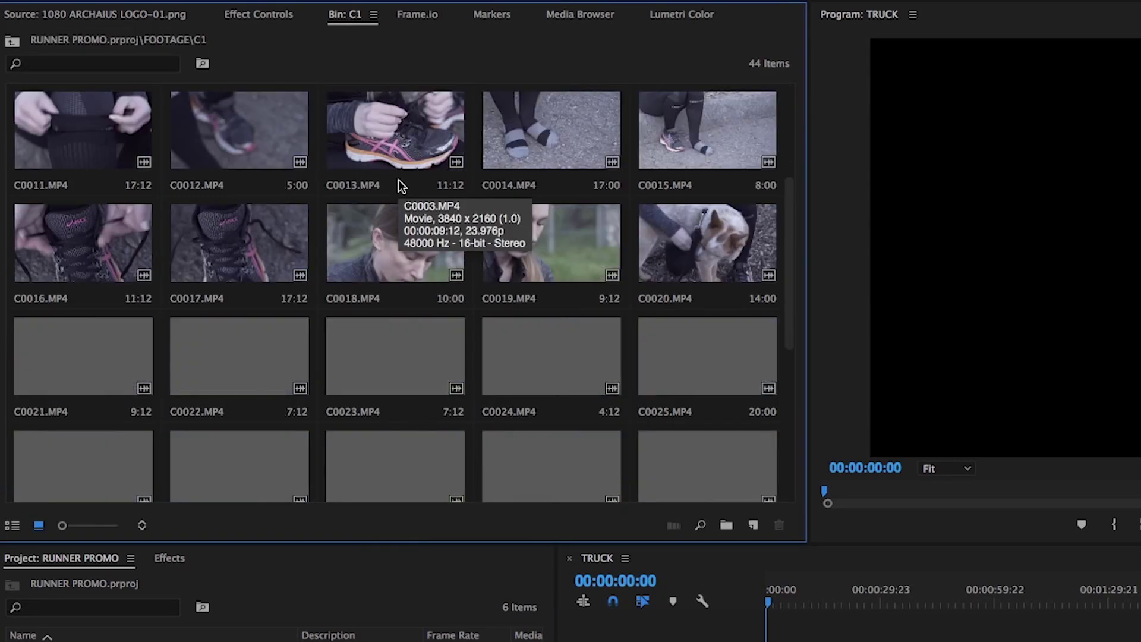
{"action": "left_click_drag", "start_coordinate": [791, 213], "coordinate": [793, 285]}
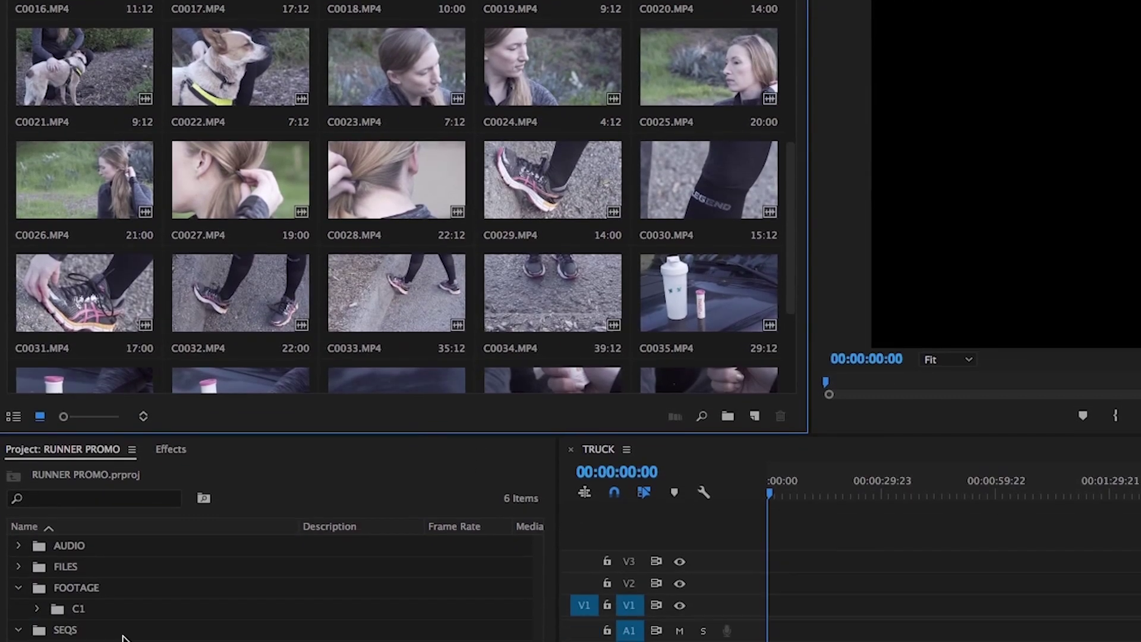
{"action": "left_click", "coordinate": [84, 543]}
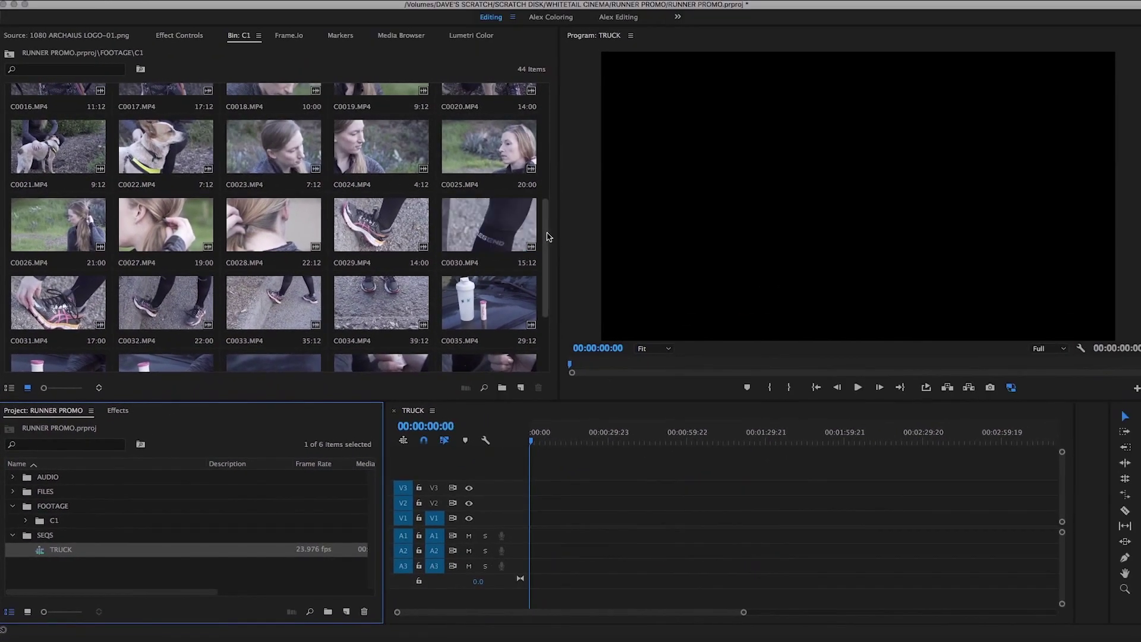
{"action": "scroll", "coordinate": [548, 236], "scroll_direction": "down", "scroll_amount": 5}
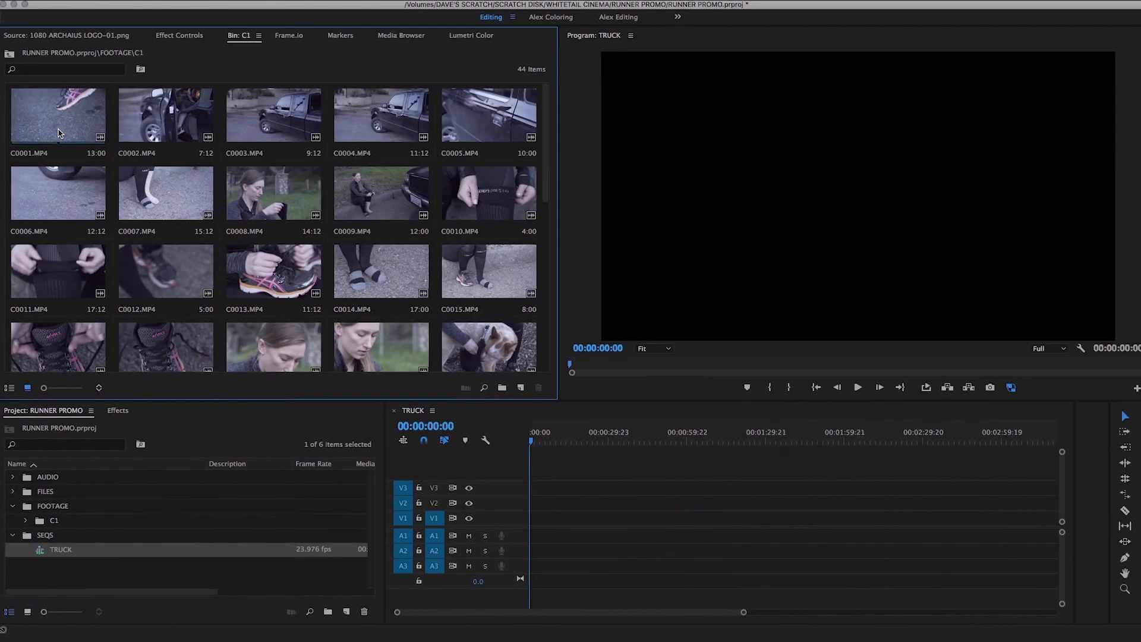
Open clip C0001.MP4 in the Source monitor and scrub through its footage
{"action": "double_click", "coordinate": [59, 133]}
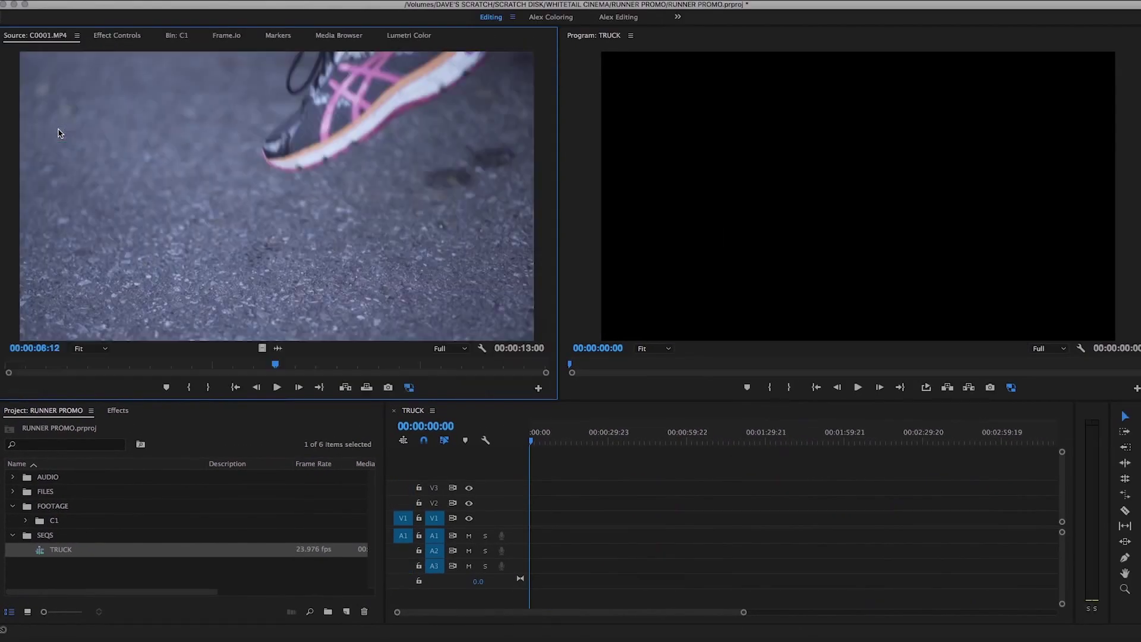
{"action": "left_click", "coordinate": [49, 365]}
{"action": "left_click_drag", "start_coordinate": [49, 371], "coordinate": [468, 376]}
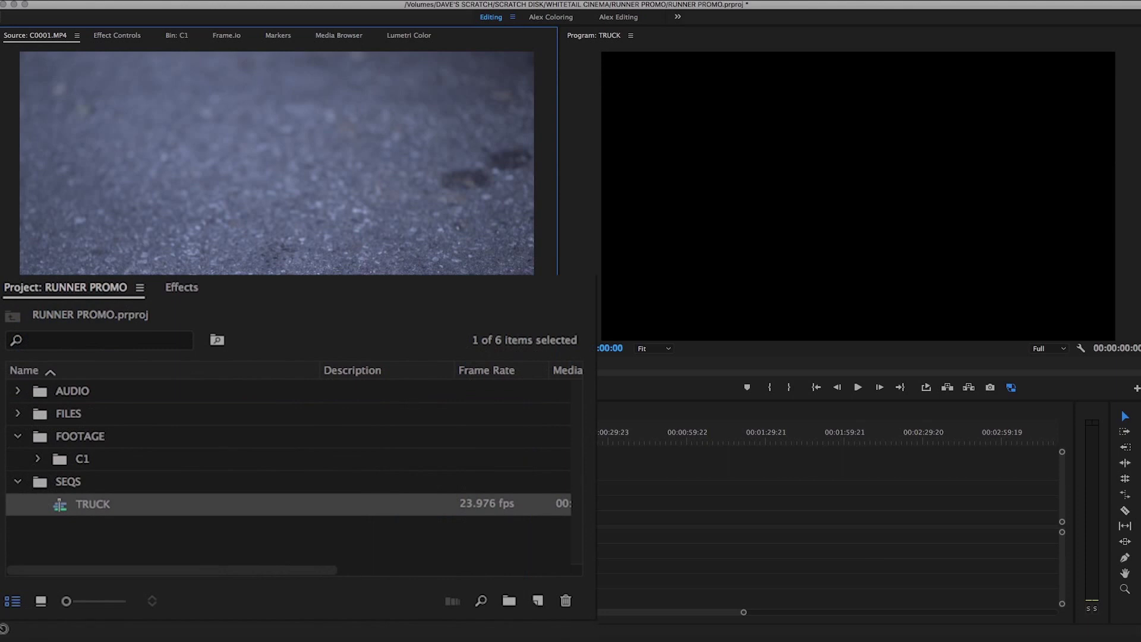
Expand the C1 footage bin in the project and enter TRUCK as the description of clip C0001.MP4
{"action": "left_click", "coordinate": [373, 393]}
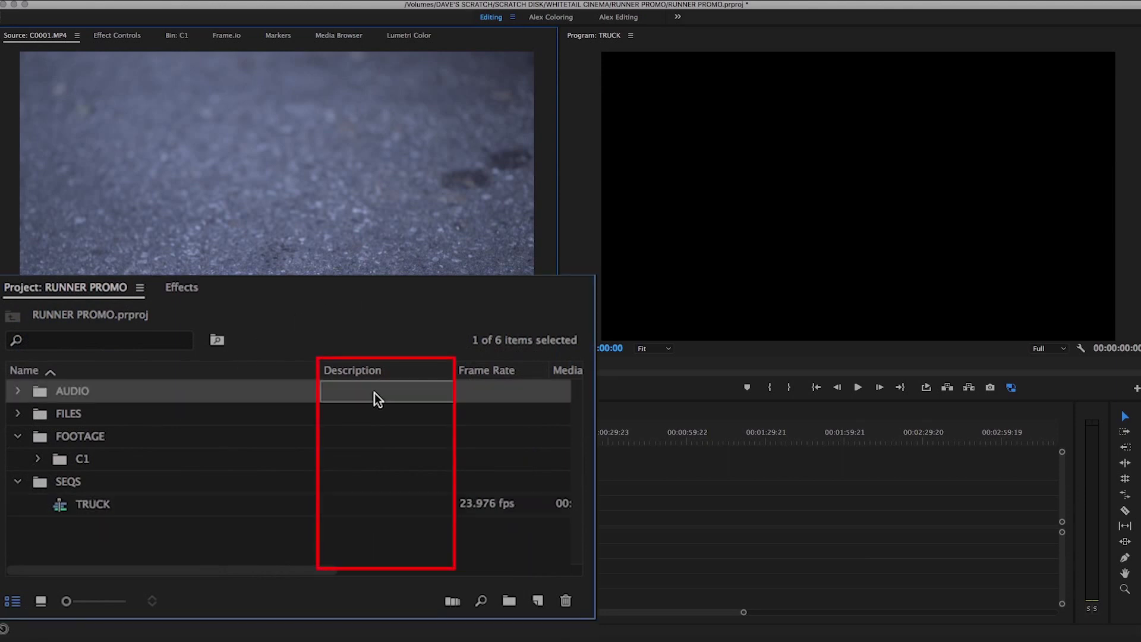
{"action": "key", "text": "Escape"}
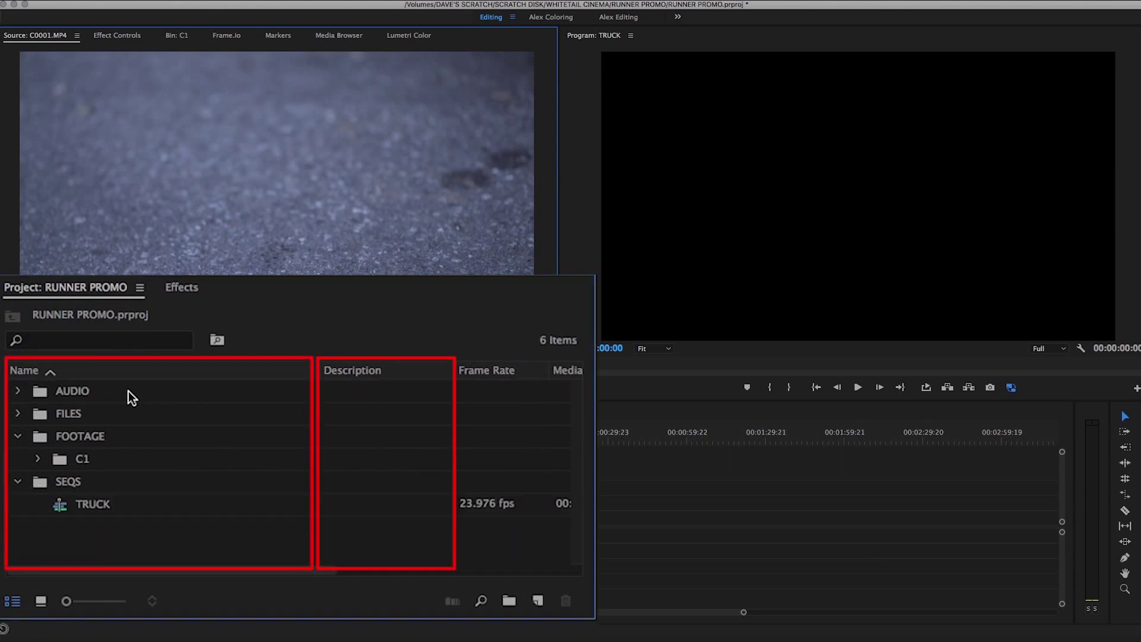
{"action": "left_click", "coordinate": [38, 459]}
{"action": "left_click", "coordinate": [352, 486]}
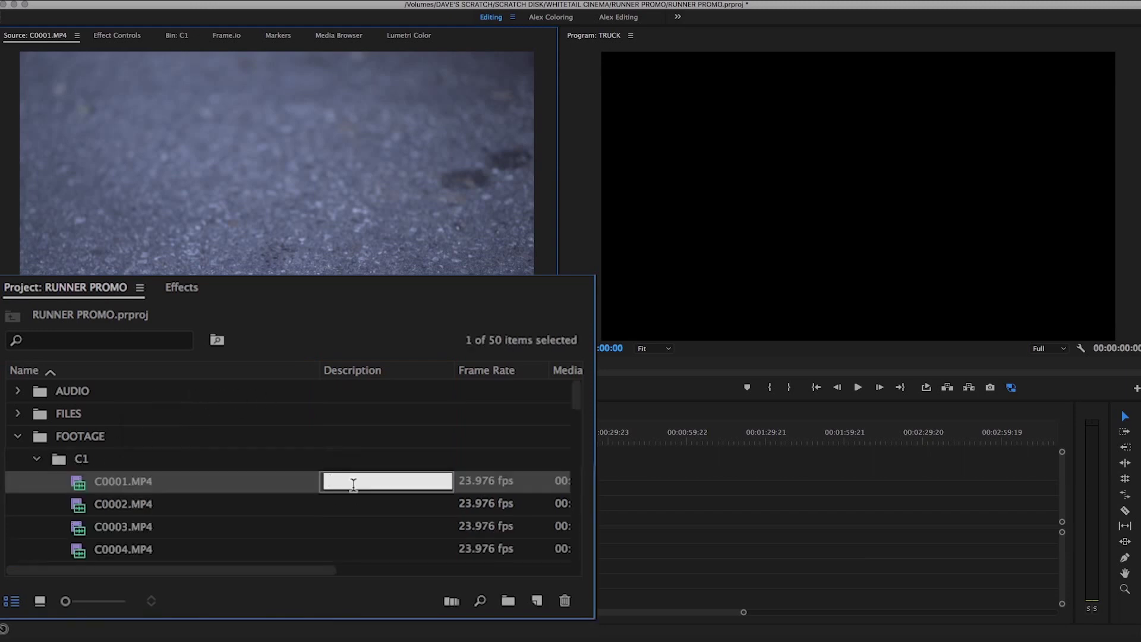
{"action": "type", "text": "TRUCK"}
{"action": "left_click", "coordinate": [190, 325]}
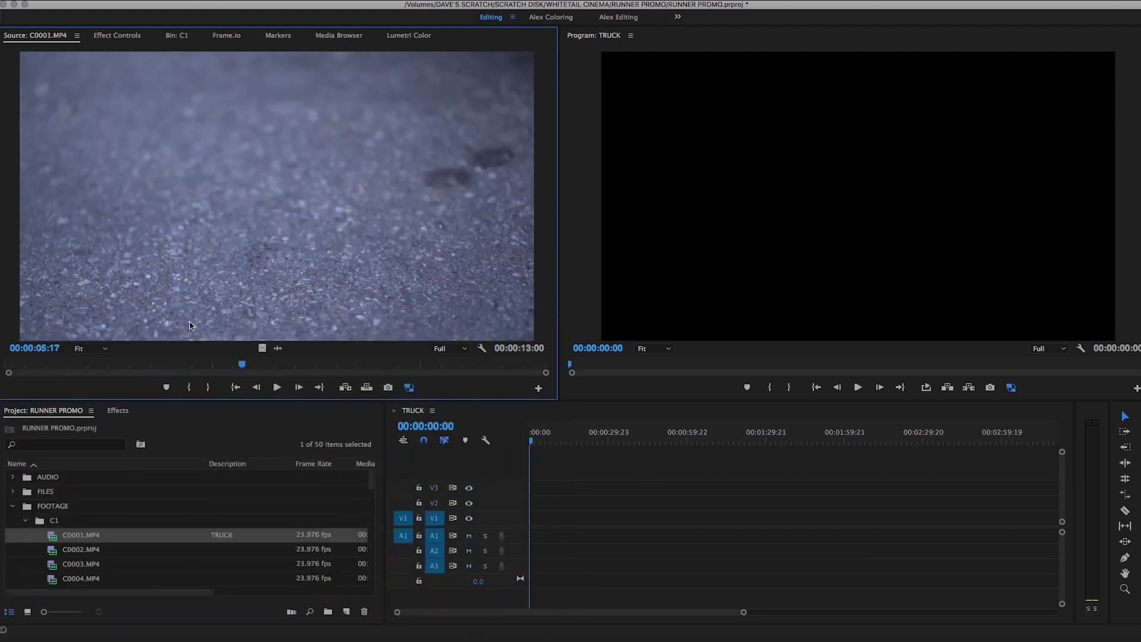
Mark an in-to-out range of about 00:00:05:17 in clip C0001.MP4 and insert it into the TRUCK sequence
{"action": "left_click", "coordinate": [114, 369]}
{"action": "key", "text": "space"}
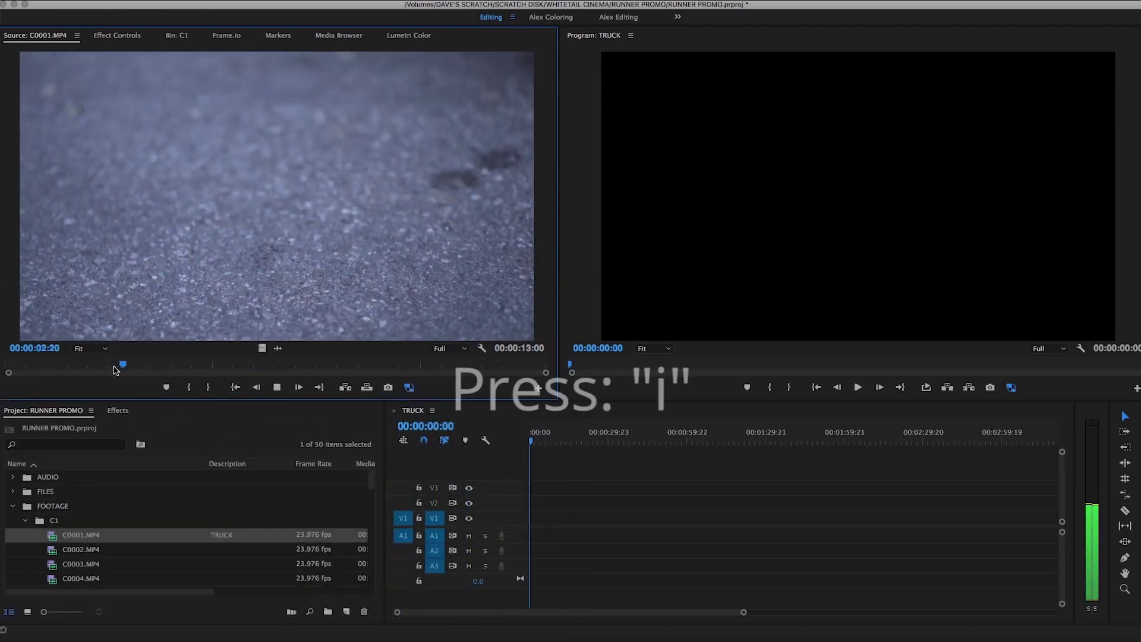
{"action": "key", "text": "i"}
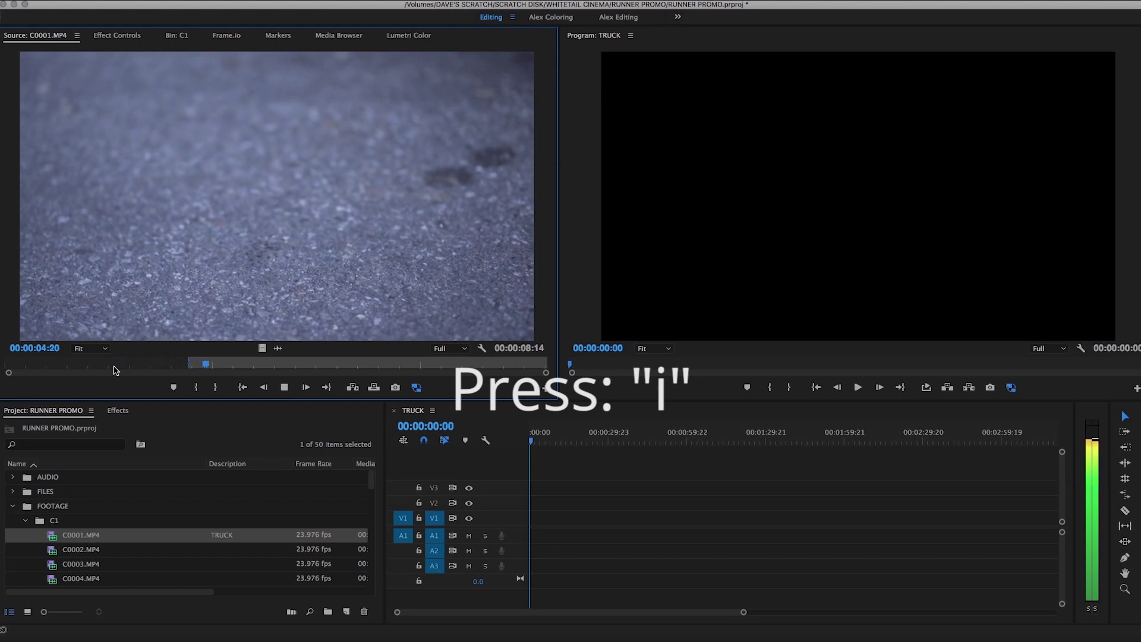
{"action": "key", "text": "i"}
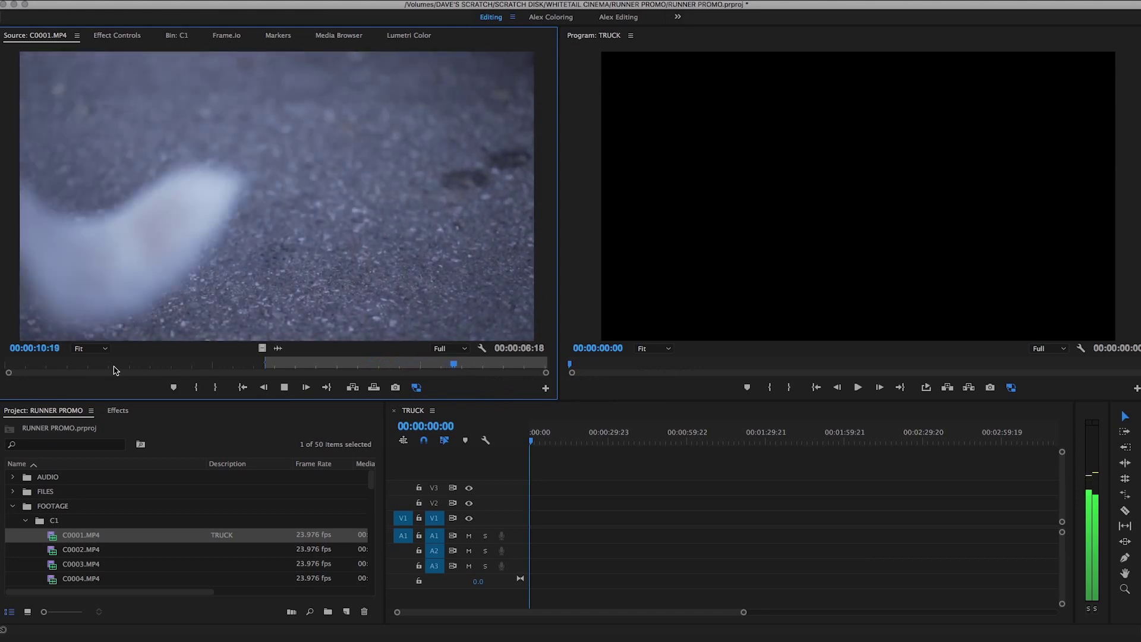
{"action": "key", "text": "o"}
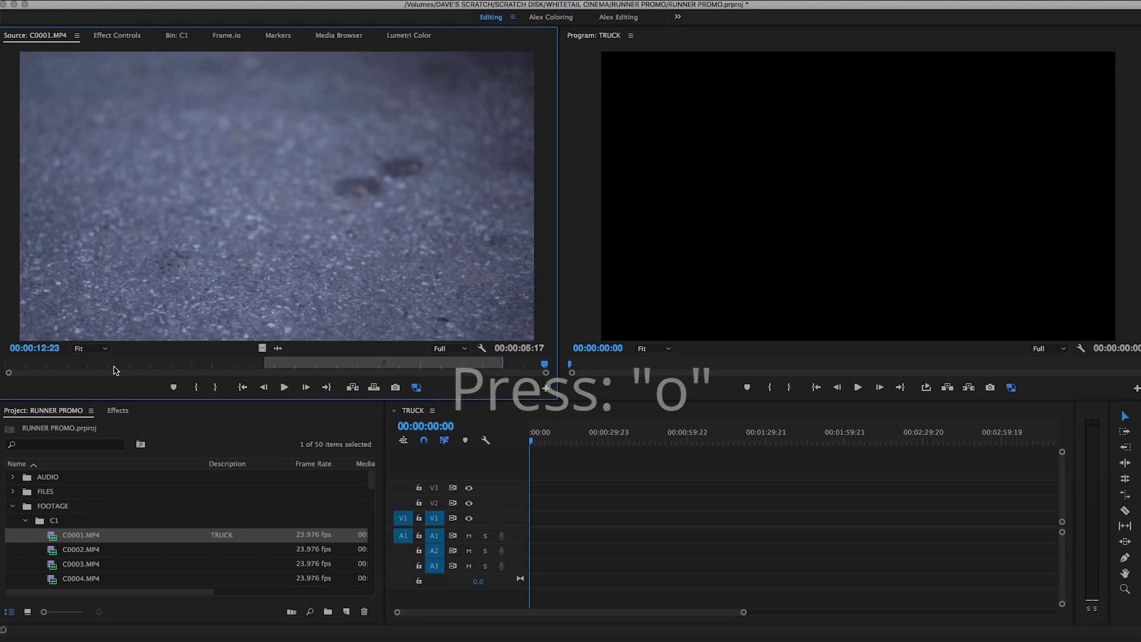
{"action": "key", "text": "comma"}
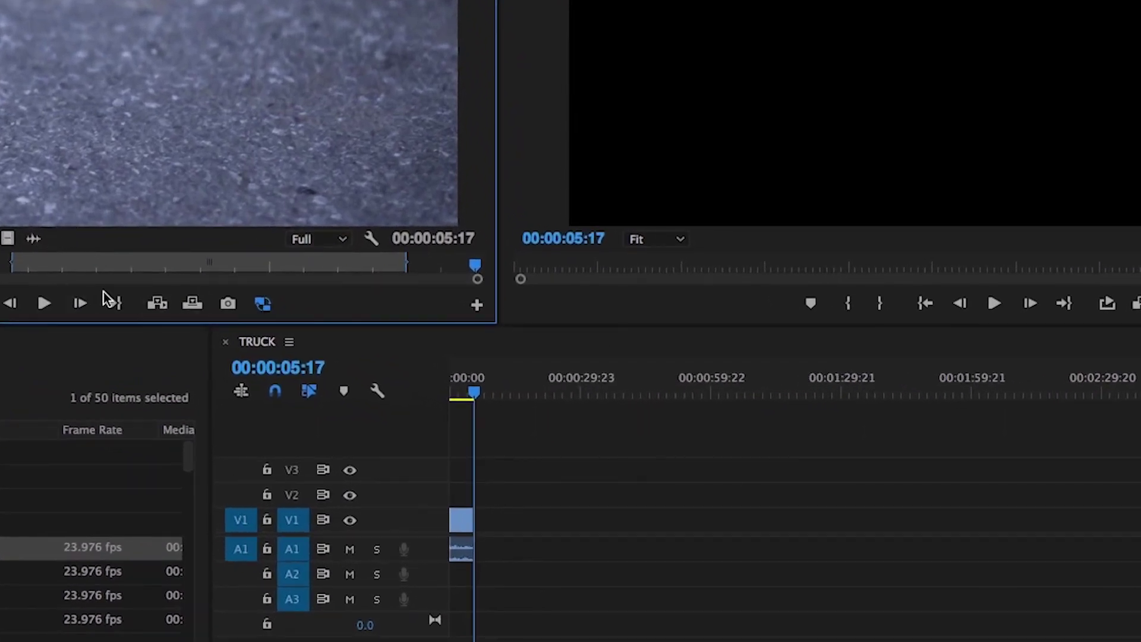
Overwrite the marked range of clip C0004.MP4 onto the end of the TRUCK sequence
{"action": "mouse_move", "coordinate": [472, 394]}
{"action": "left_mouse_down"}
{"action": "mouse_move", "coordinate": [461, 395]}
{"action": "mouse_move", "coordinate": [471, 394]}
{"action": "left_mouse_up"}
{"action": "key", "text": "s"}
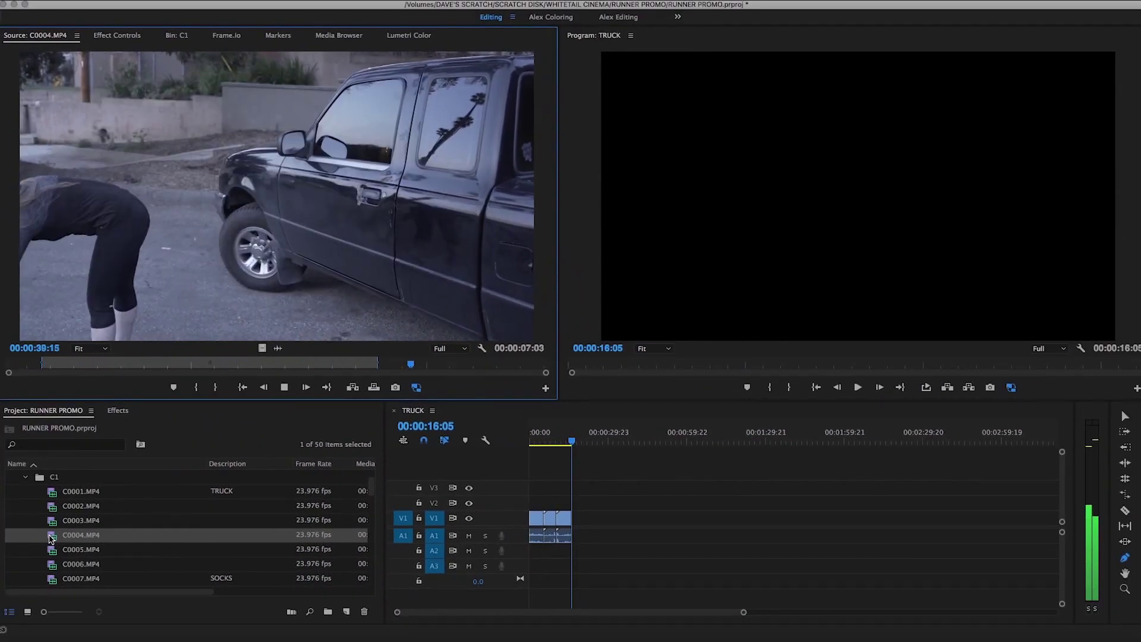
{"action": "key", "text": "period"}
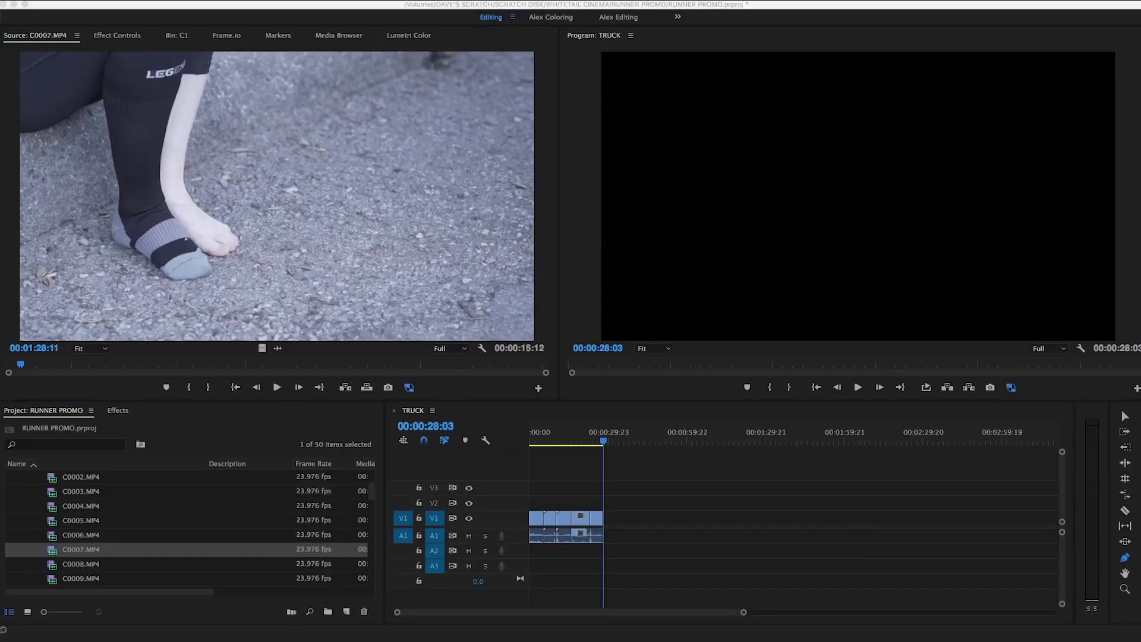
Describe clip C0007.MP4 as SOCKS and create a new sequence named SOCKS with the RED R3D 4.5K 2.33x1 23.976 preset
{"action": "left_click", "coordinate": [226, 555]}
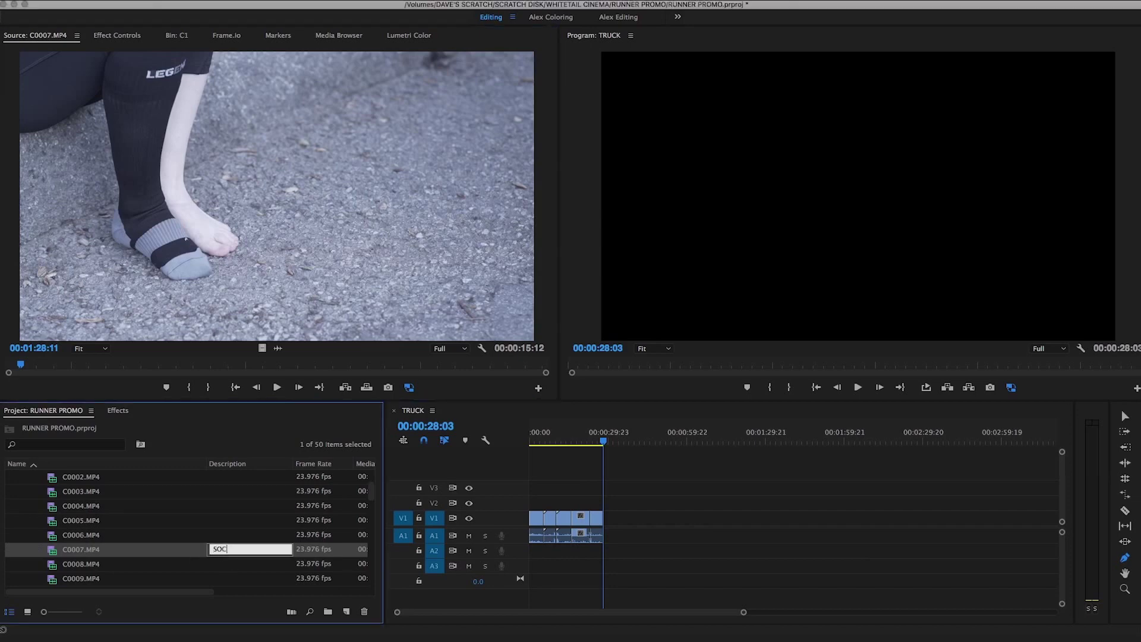
{"action": "key", "text": "Return"}
{"action": "key", "text": "super+n"}
{"action": "type", "text": "SOC"}
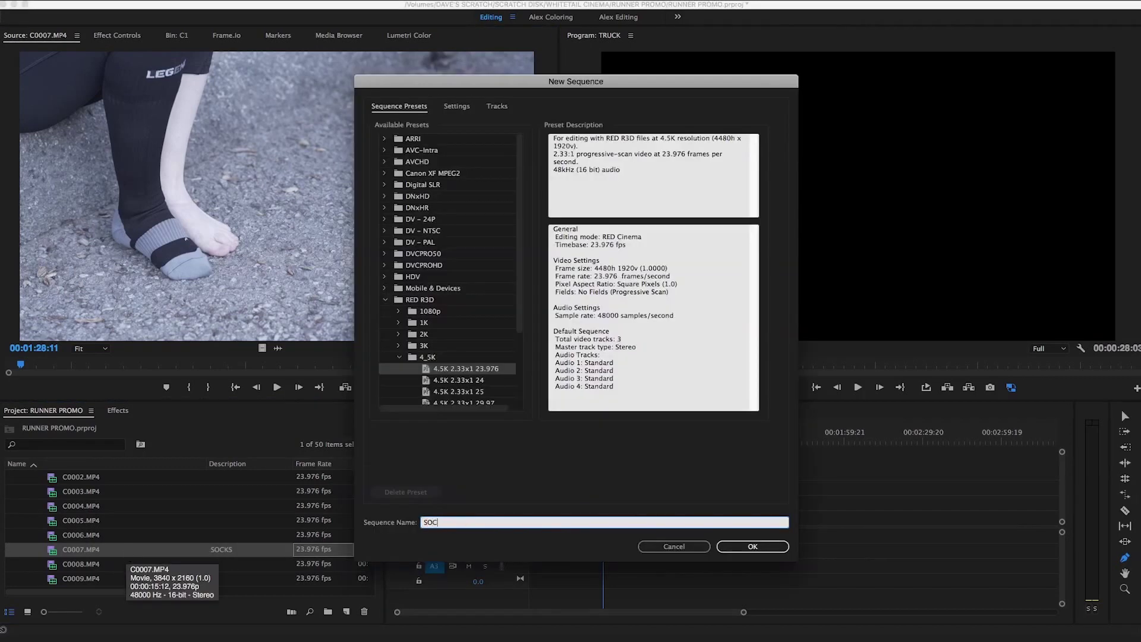
{"action": "type", "text": "KS"}
{"action": "key", "text": "Return"}
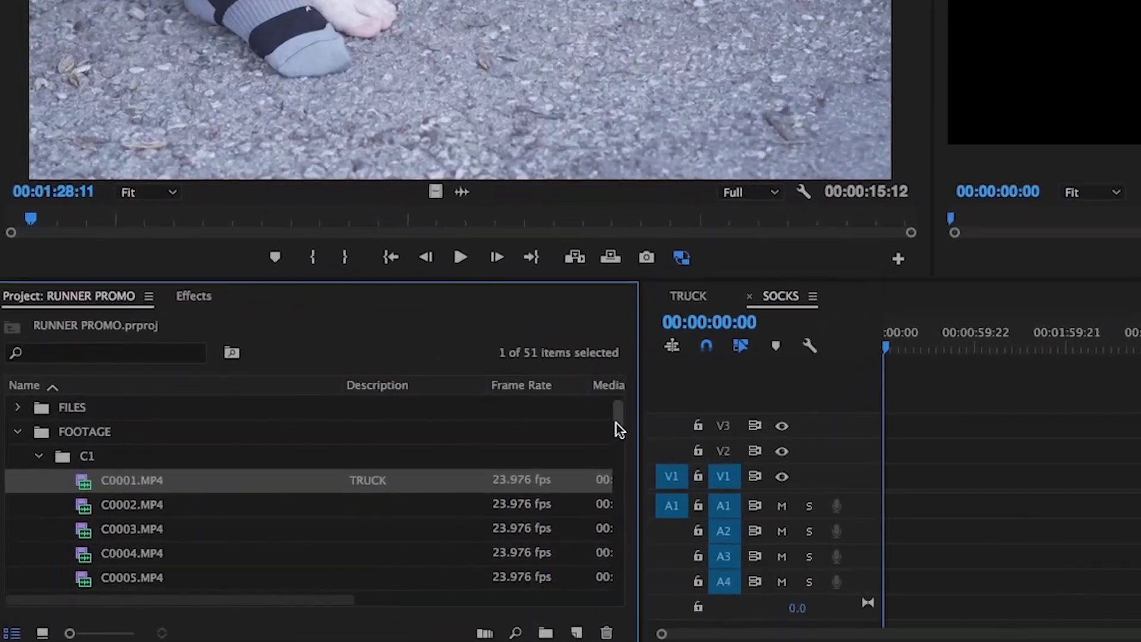
Select the truck clips C0001.MP4 through C0006.MP4 in the C1 bin to review the group before the SOCKS clip
{"action": "left_click_drag", "start_coordinate": [370, 487], "coordinate": [374, 500]}
{"action": "left_click", "coordinate": [145, 530], "text": "shift"}
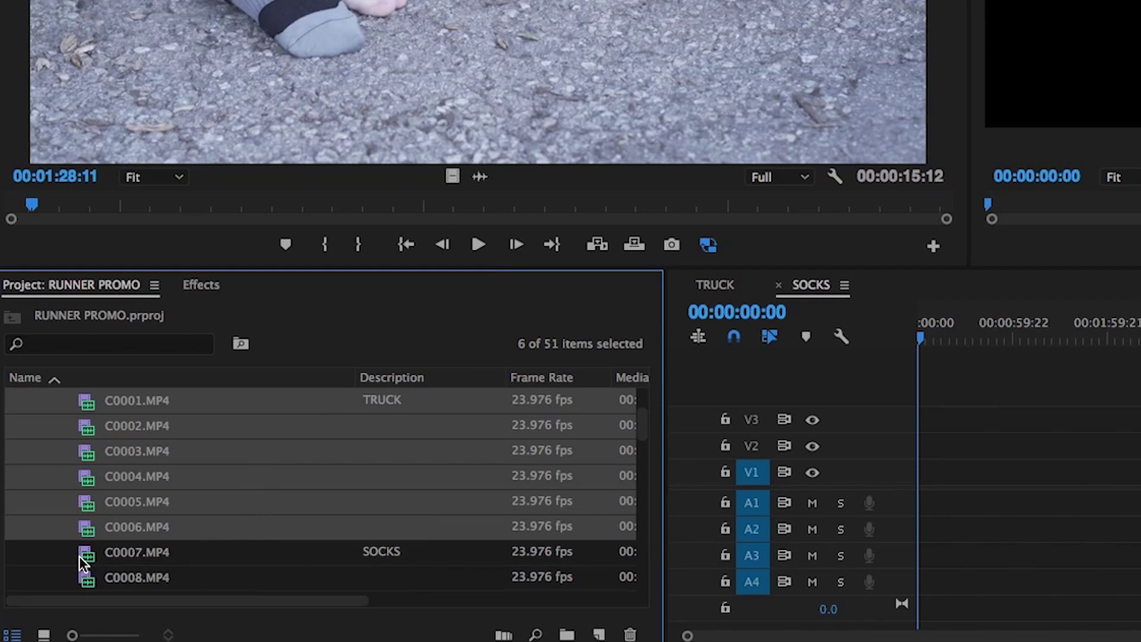
{"action": "left_click_drag", "start_coordinate": [640, 419], "coordinate": [652, 477]}
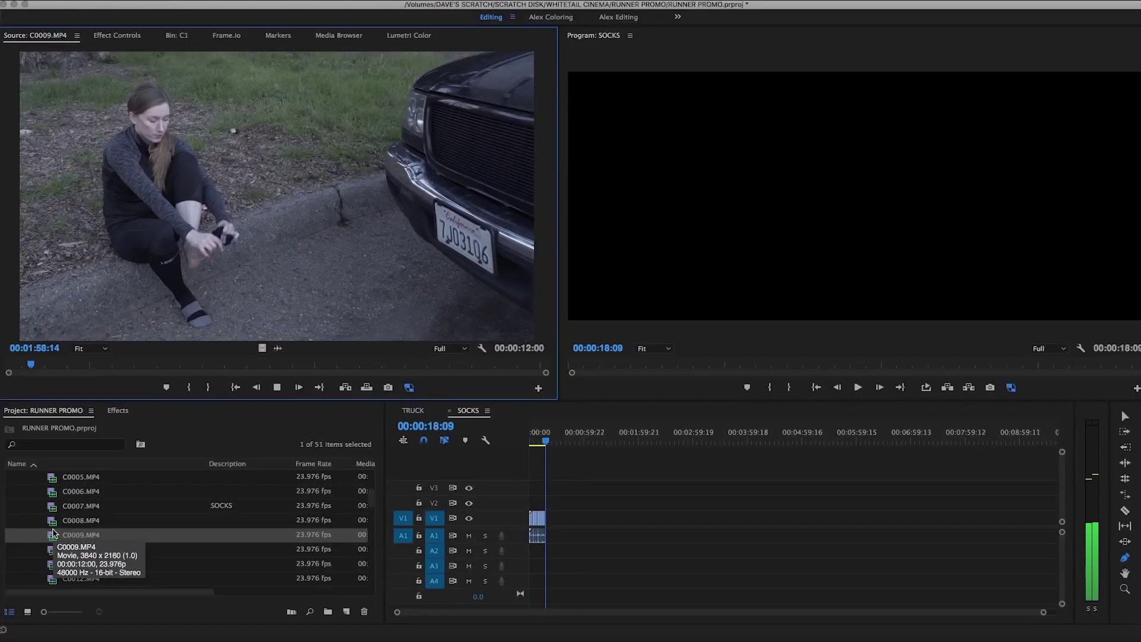
Mark an in-to-out range of about 00:00:04:05 in clip C0009.MP4 and overwrite it onto the end of the SOCKS sequence
{"action": "key", "text": "i"}
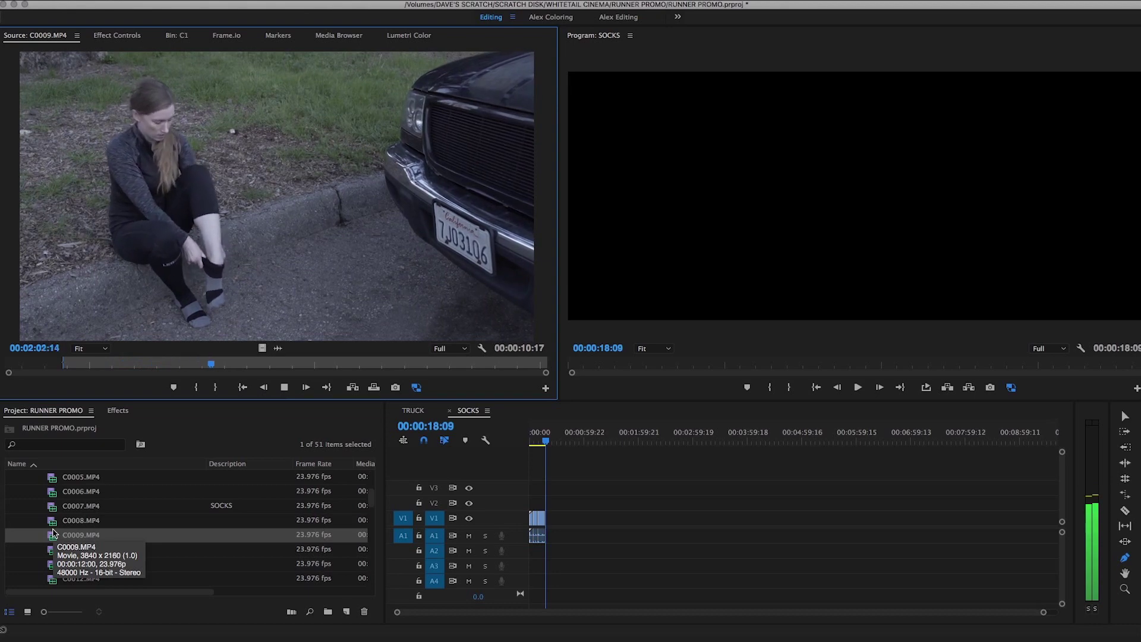
{"action": "key", "text": "o"}
{"action": "key", "text": "period"}
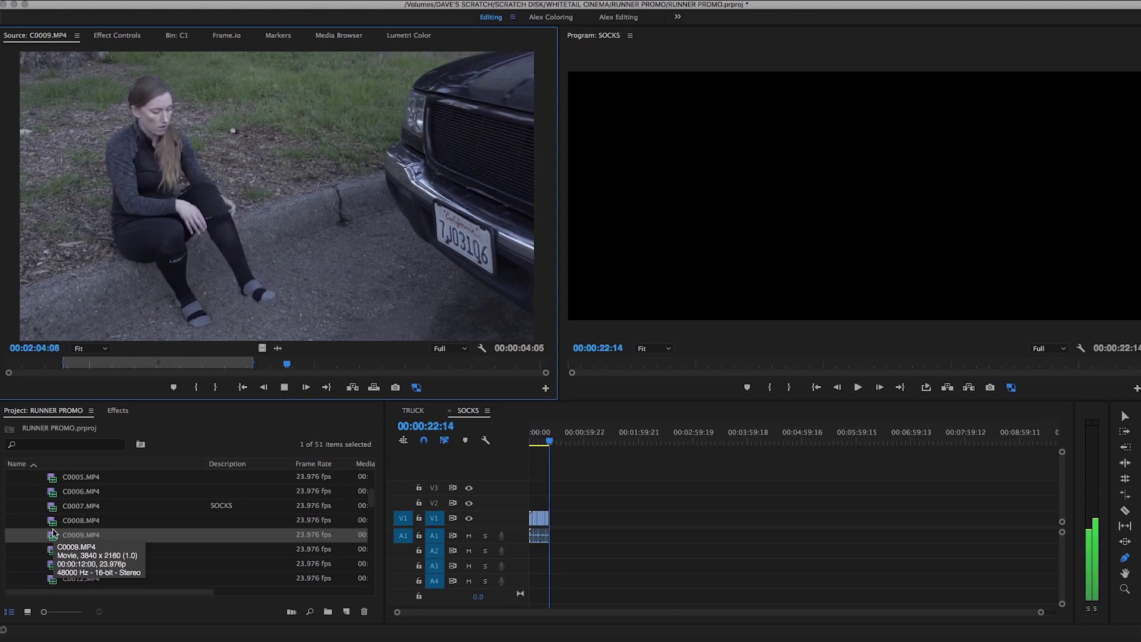
{"action": "key", "text": "i"}
{"action": "key", "text": "i"}
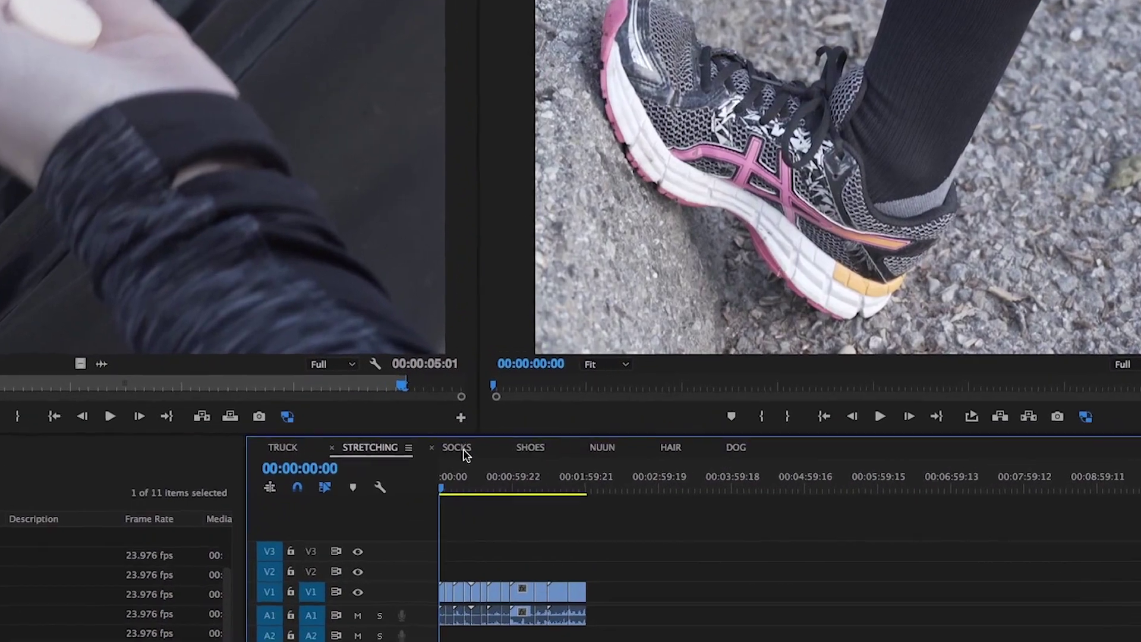
Look through the SOCKS, SHOES, NUUN, HAIR and DOG sequences in turn
{"action": "left_click", "coordinate": [458, 449]}
{"action": "left_click", "coordinate": [531, 449]}
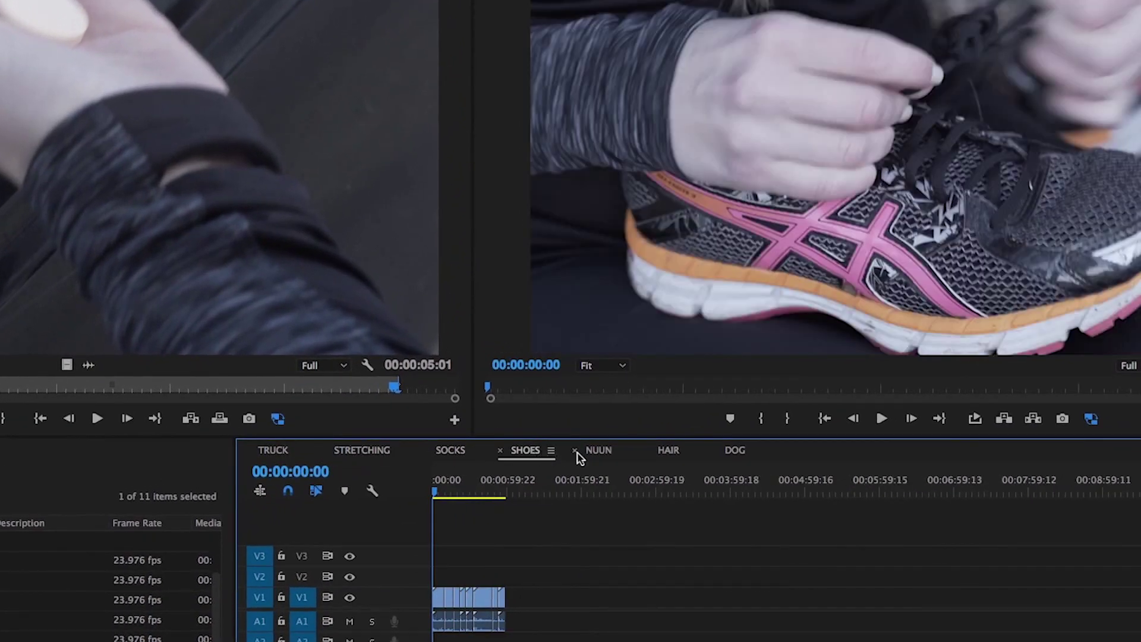
{"action": "left_click", "coordinate": [595, 452]}
{"action": "left_click", "coordinate": [680, 454]}
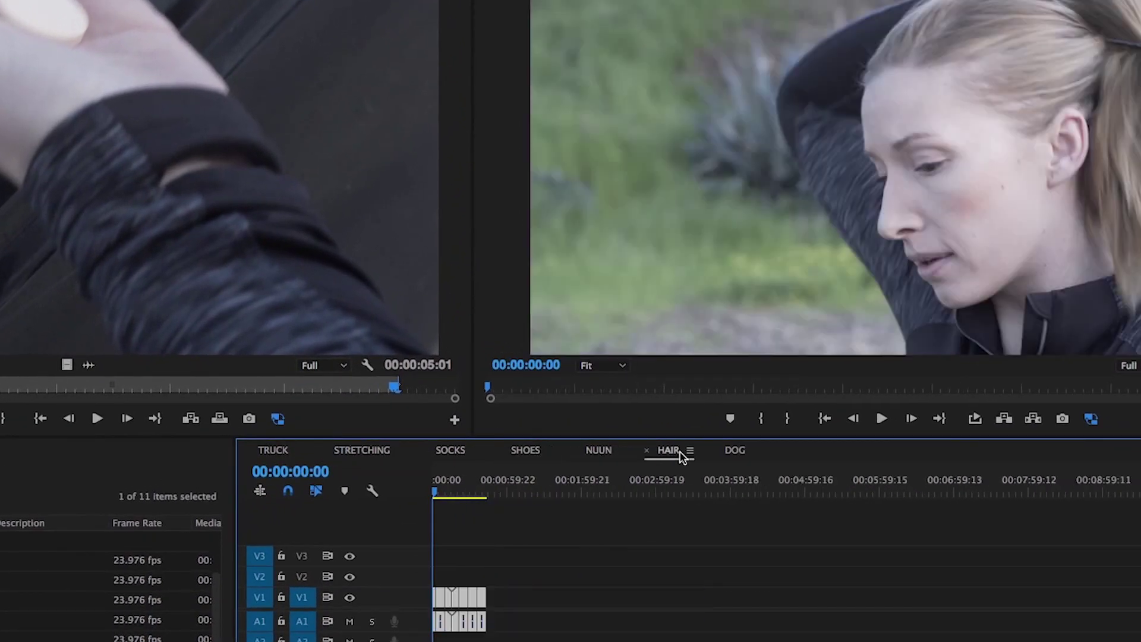
{"action": "left_click", "coordinate": [735, 452]}
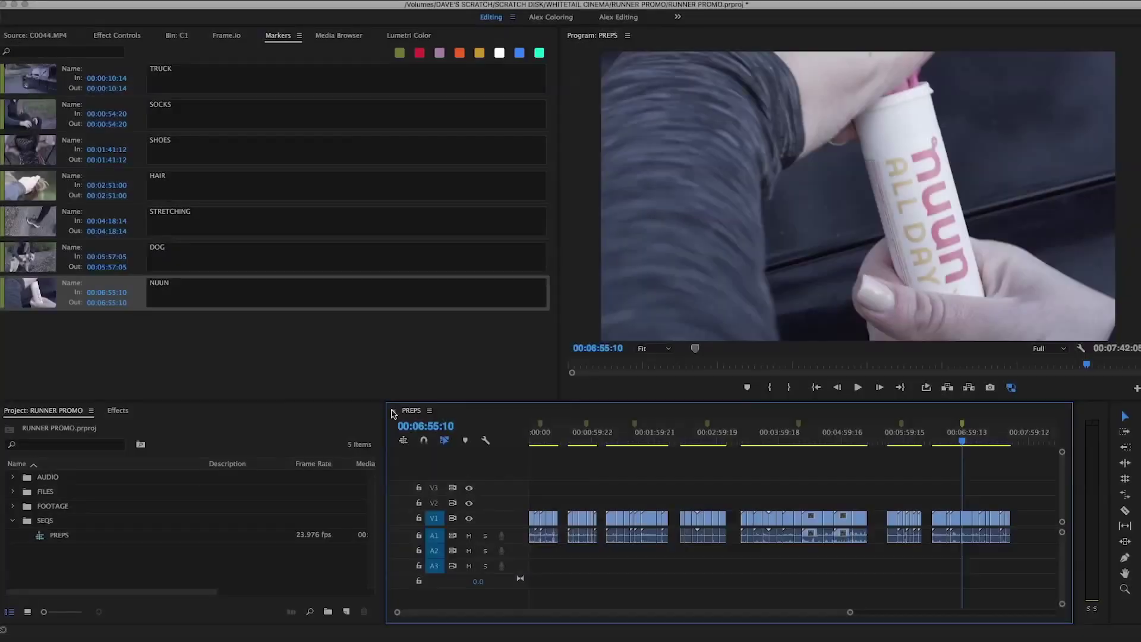
Return to the start of the PREPS sequence and jump to its TRUCK marker
{"action": "key", "text": "Home"}
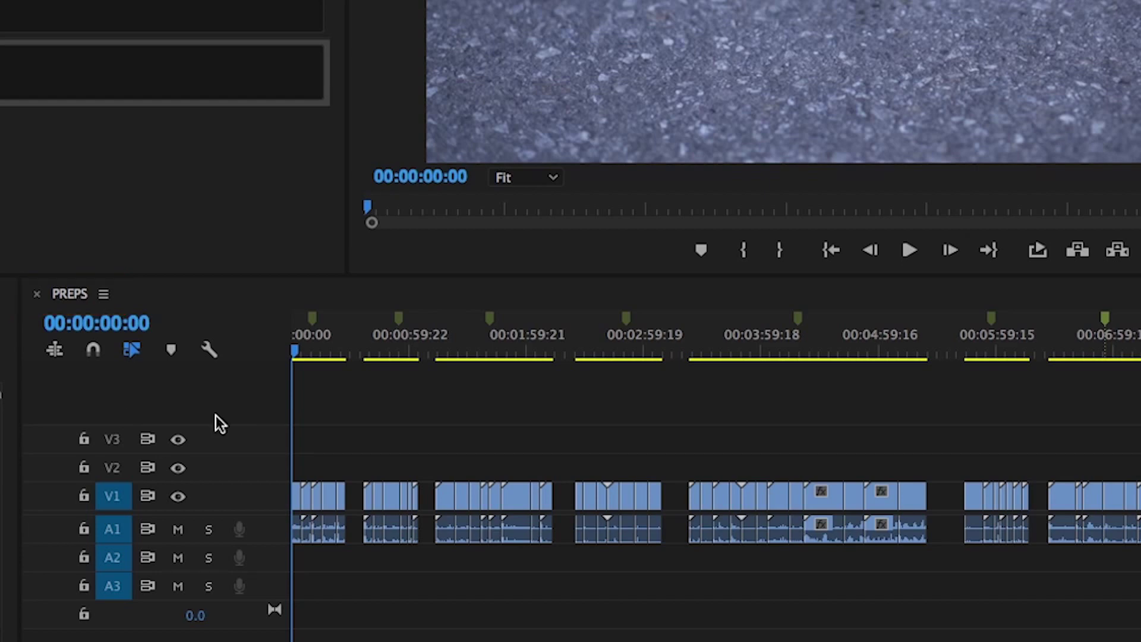
{"action": "left_click", "coordinate": [358, 458]}
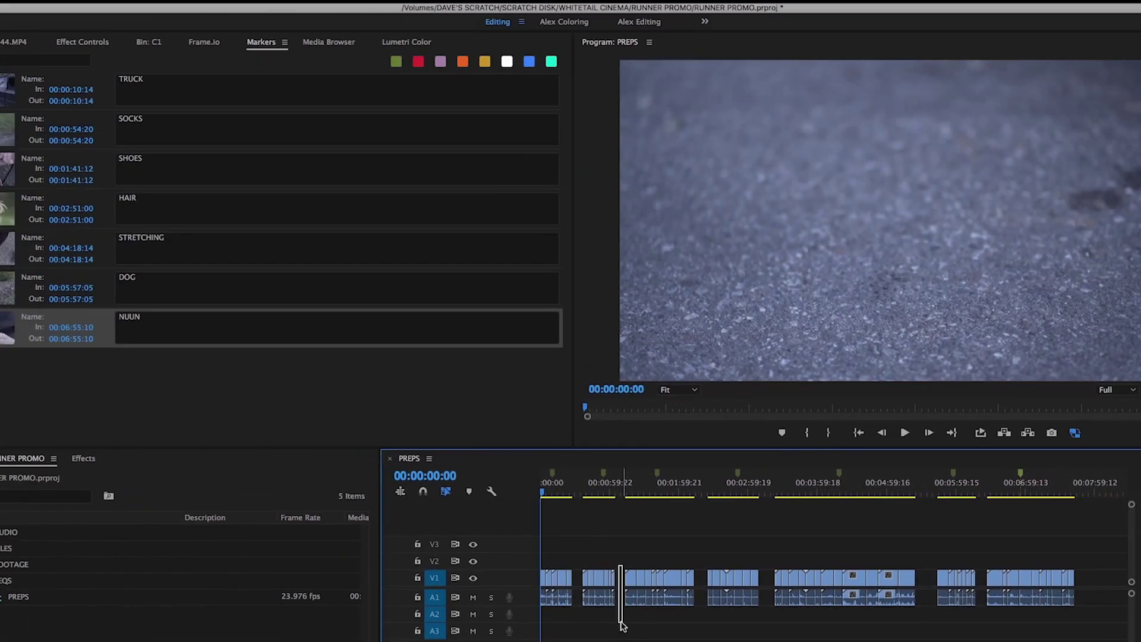
{"action": "left_click", "coordinate": [552, 472]}
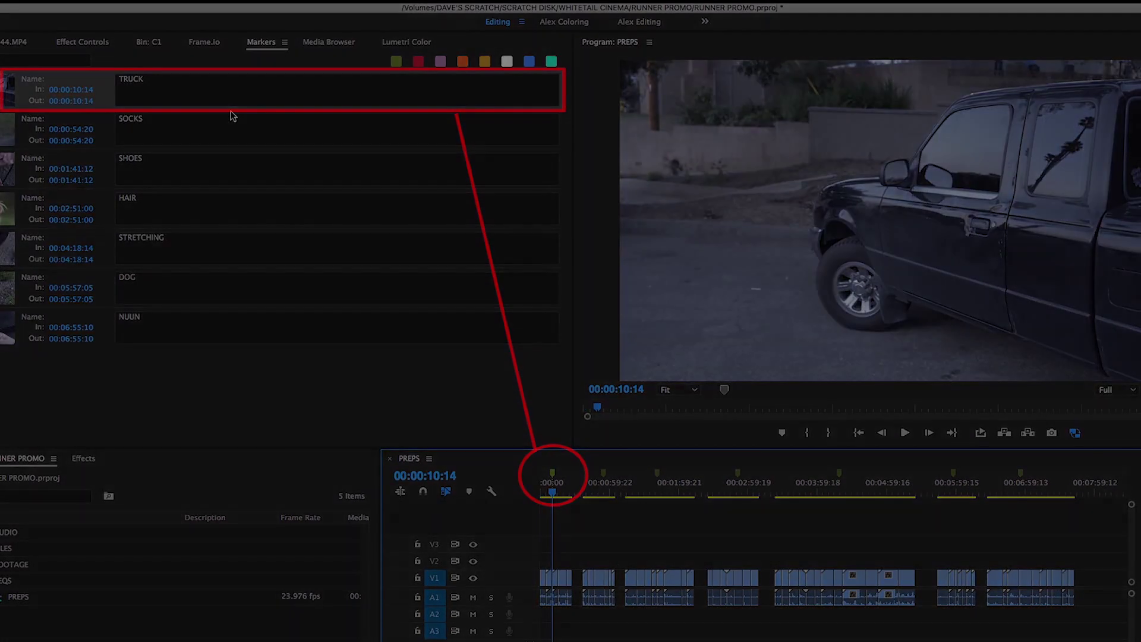